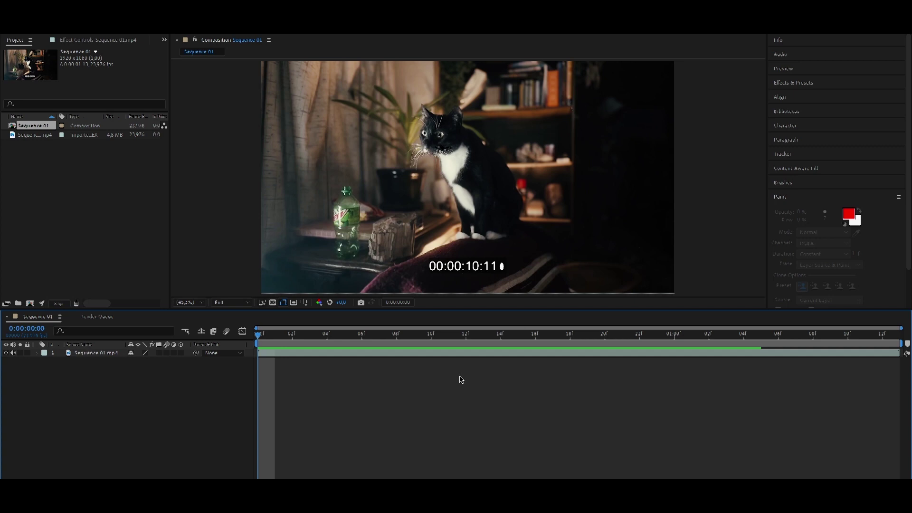
- Preview the cat footage, then add two null layers, Null 1 and Null 2
key("space")
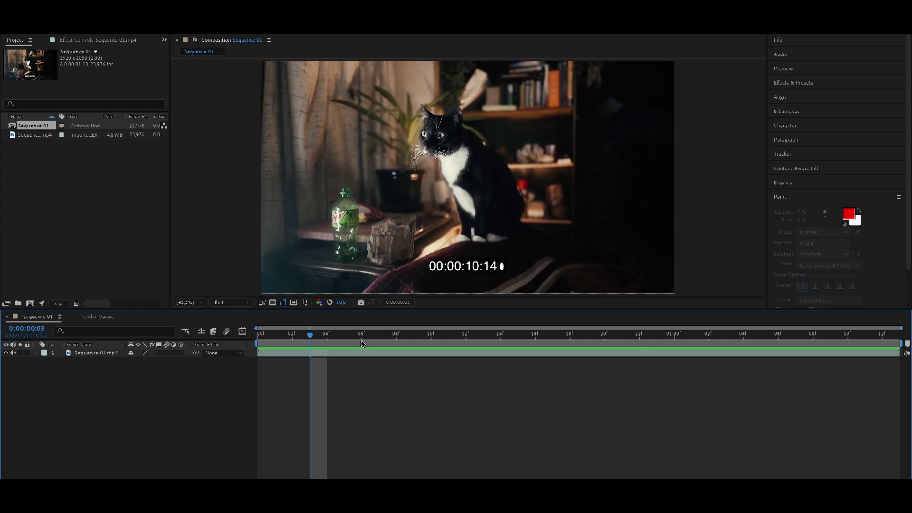
key("Home")
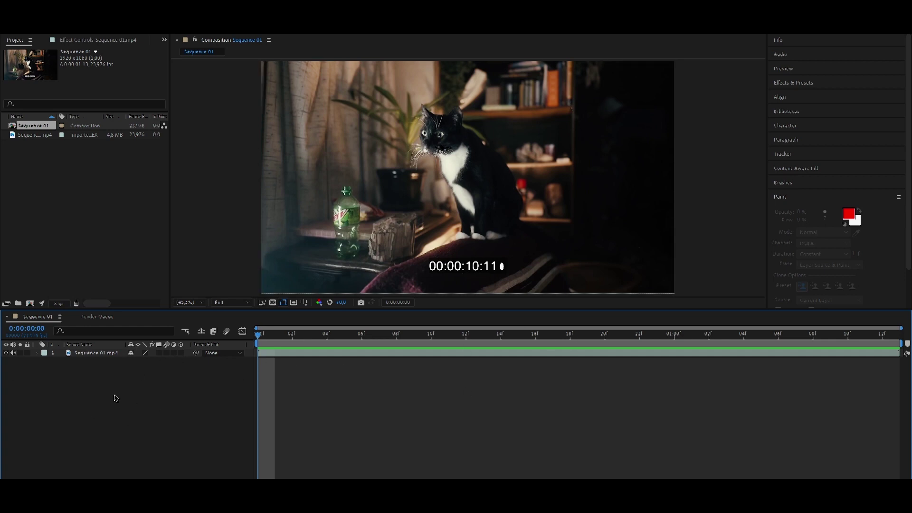
key("ctrl+alt+shift+y")
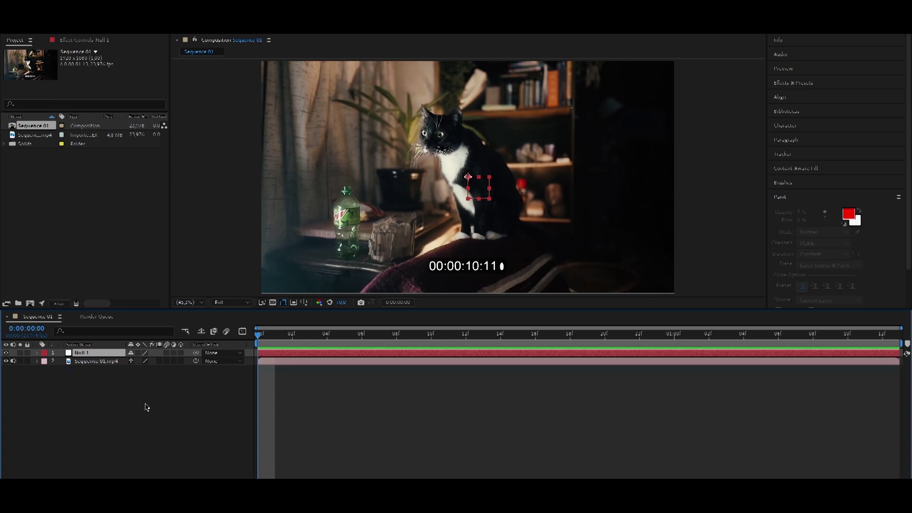
key("ctrl+alt+shift+y")
left_click(92, 365)
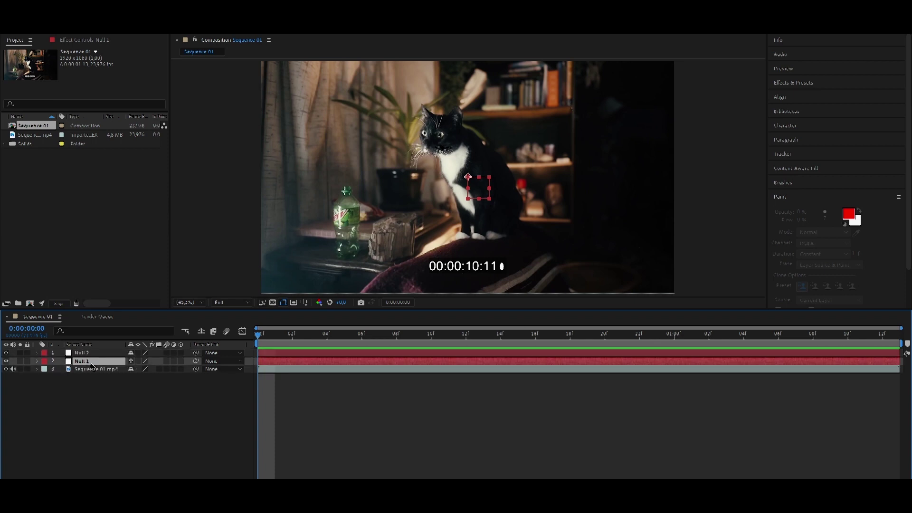
- Show the Tracker panel and select the Sequence 01.mp4 footage layer
left_click(792, 159)
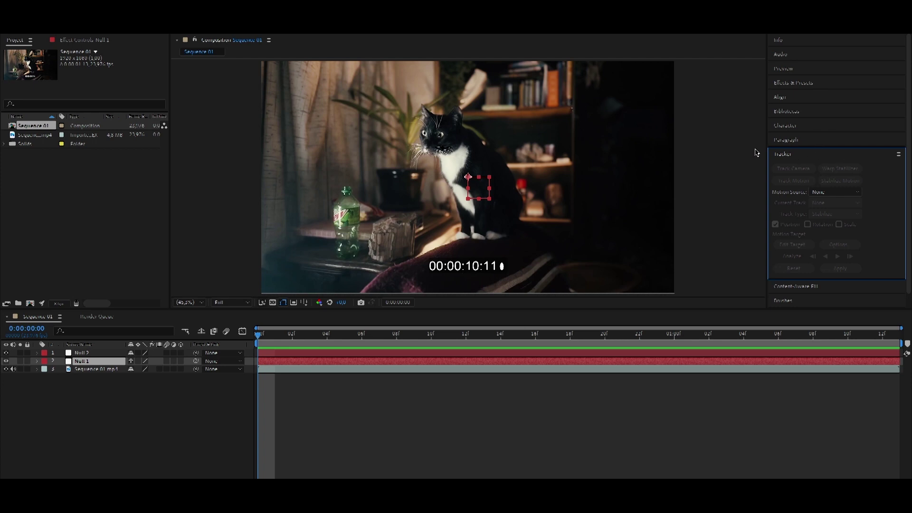
left_click(177, 27)
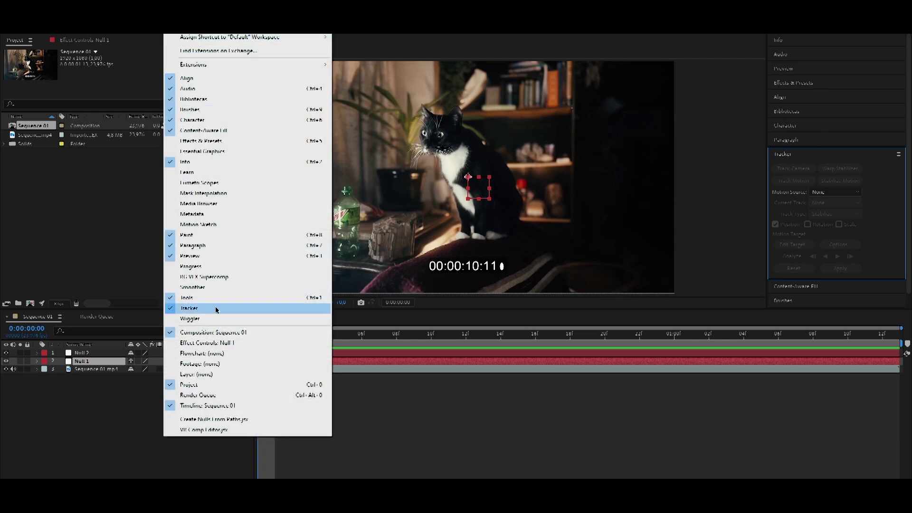
left_click(191, 309)
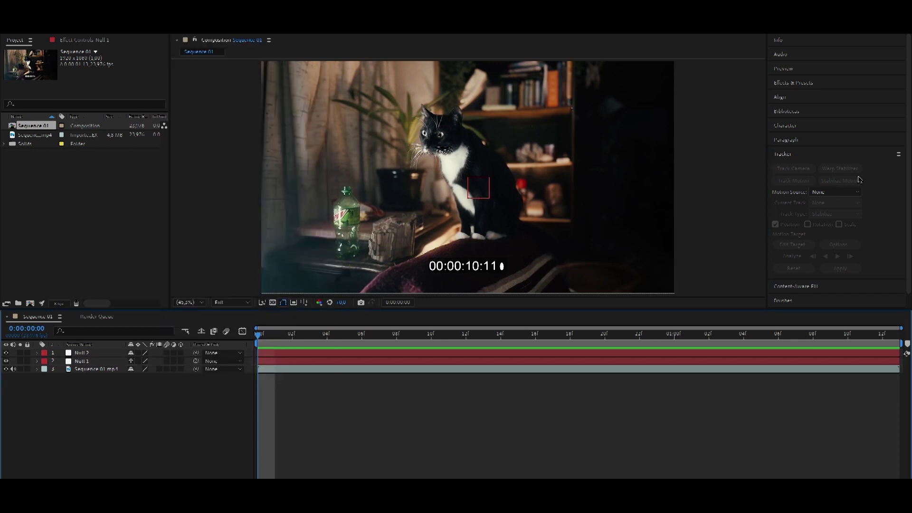
left_click(280, 369)
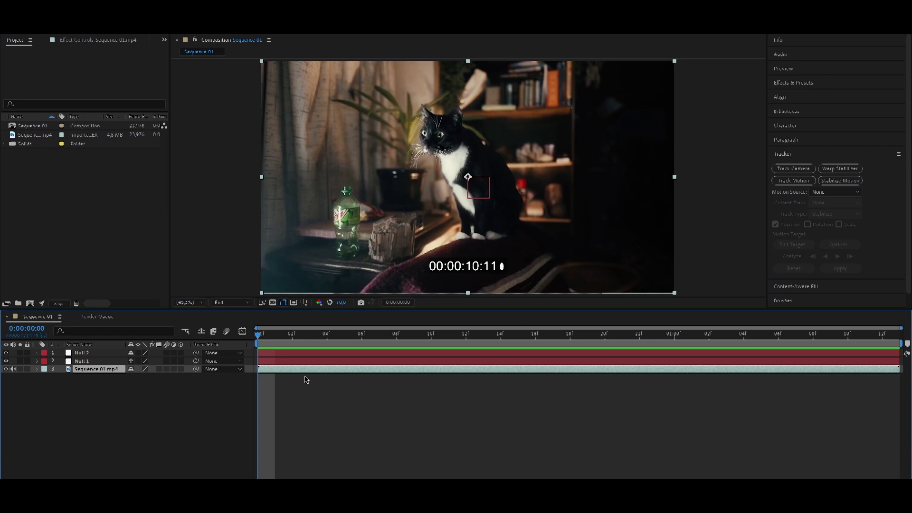
- Place Track Point 1 on the cat's eye and analyse the track forward through the clip
left_click(793, 181)
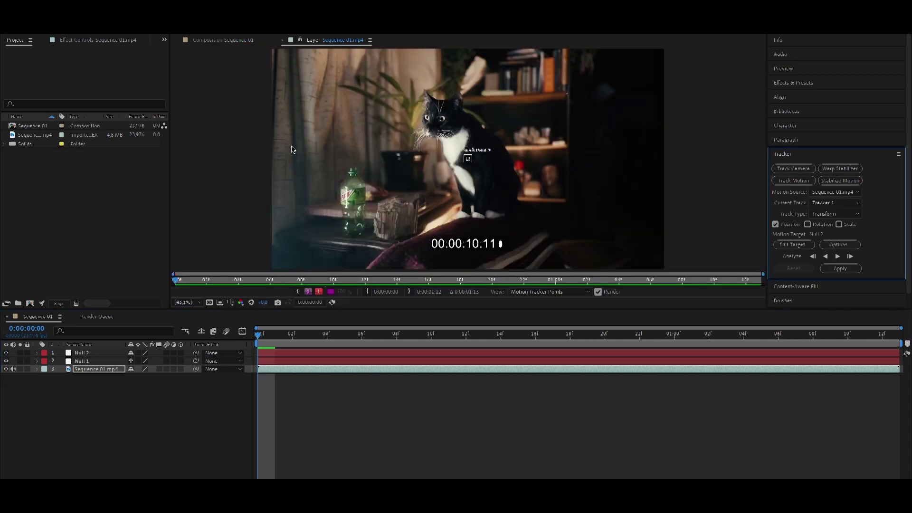
key("slash")
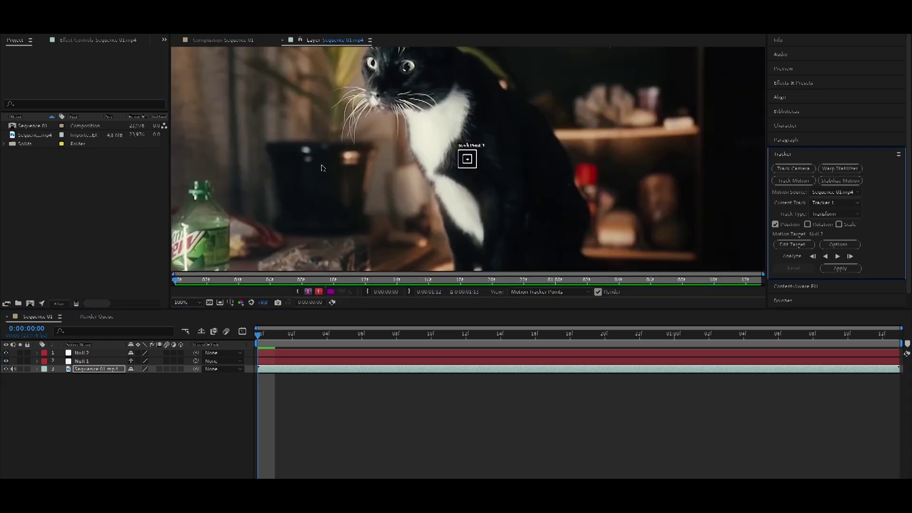
key("period")
left_click_drag(565, 228, 451, 90)
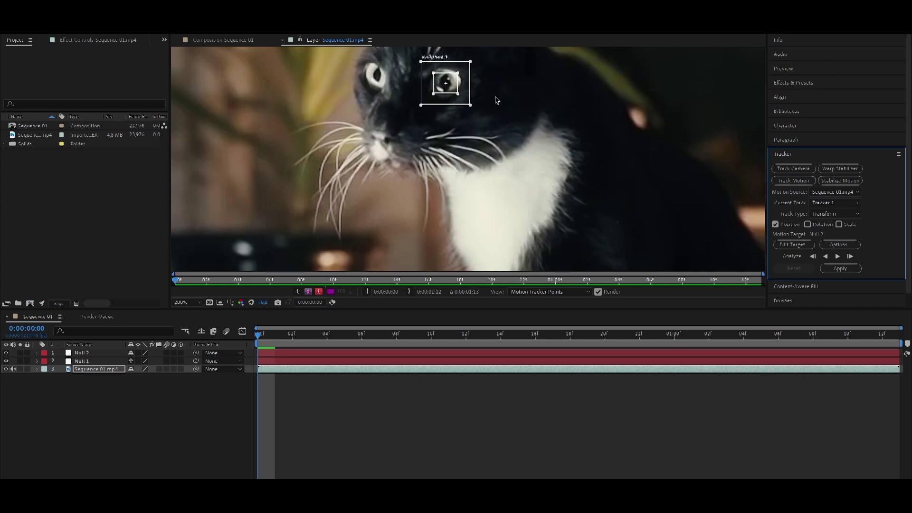
scroll(634, 199, "down", 1)
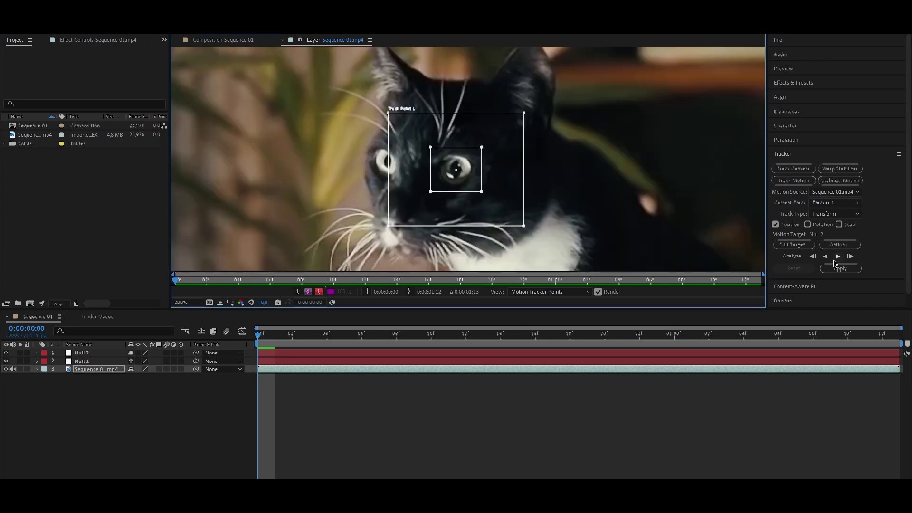
left_click(837, 256)
left_click_drag(677, 331, 785, 337)
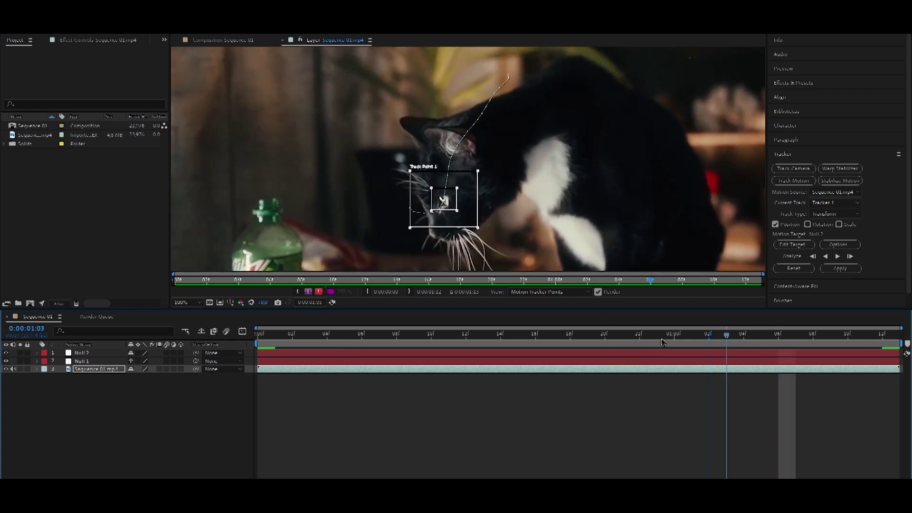
left_click_drag(784, 337, 258, 334)
- Apply the track to Null 1 in X and Y and preview it following the eye
left_click(82, 361)
left_click(792, 245)
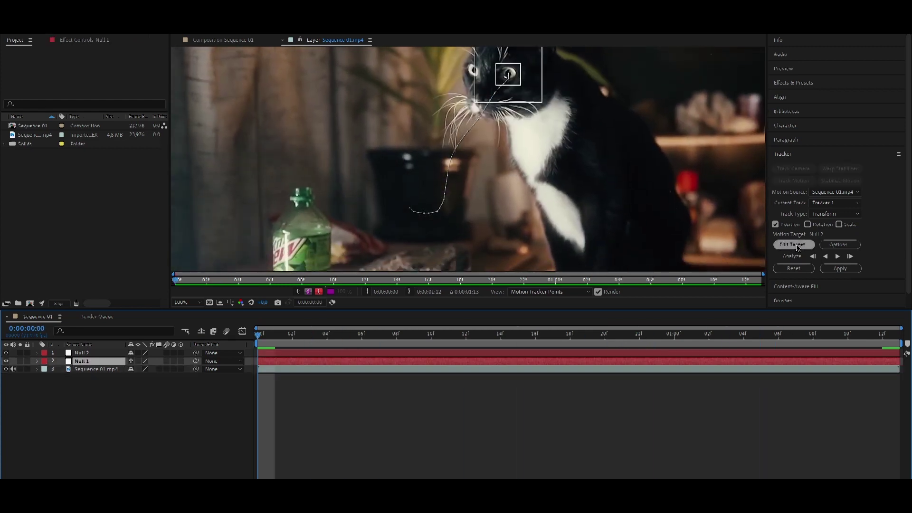
left_click(473, 238)
left_click(458, 259)
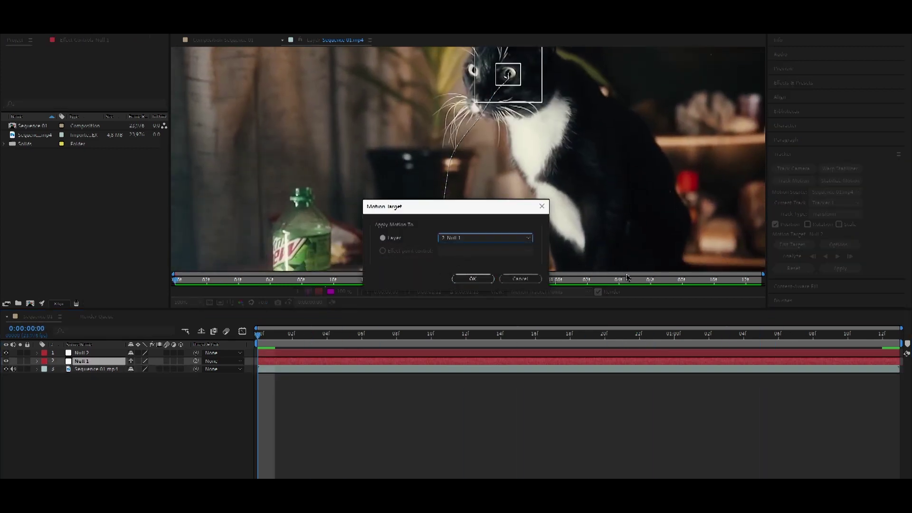
left_click(473, 279)
left_click(840, 269)
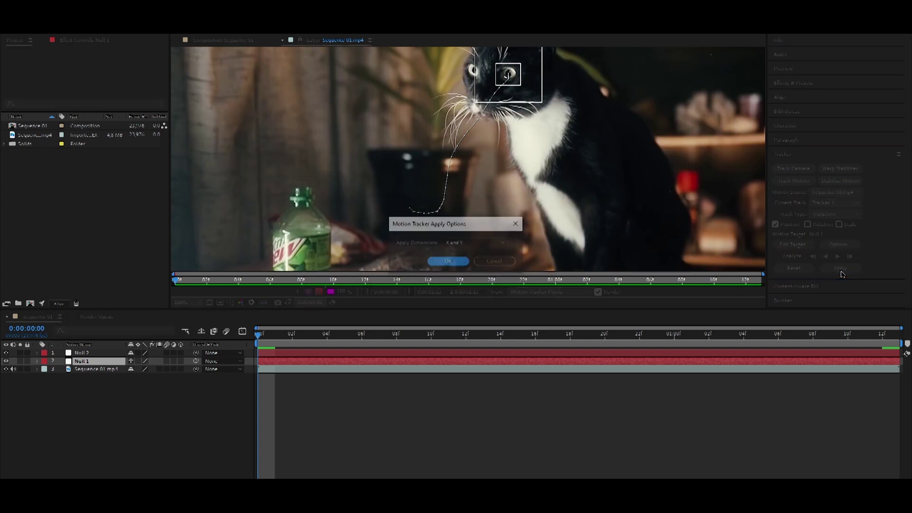
left_click(448, 262)
key("space")
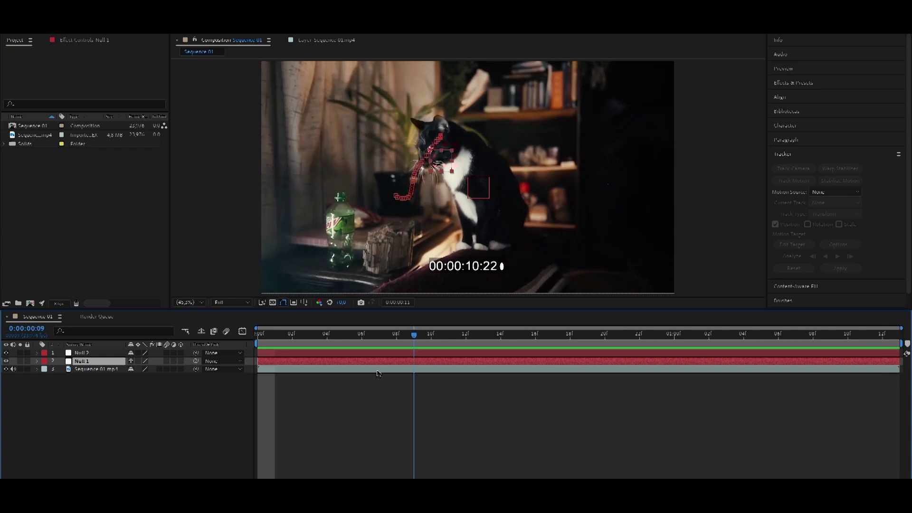
key("space")
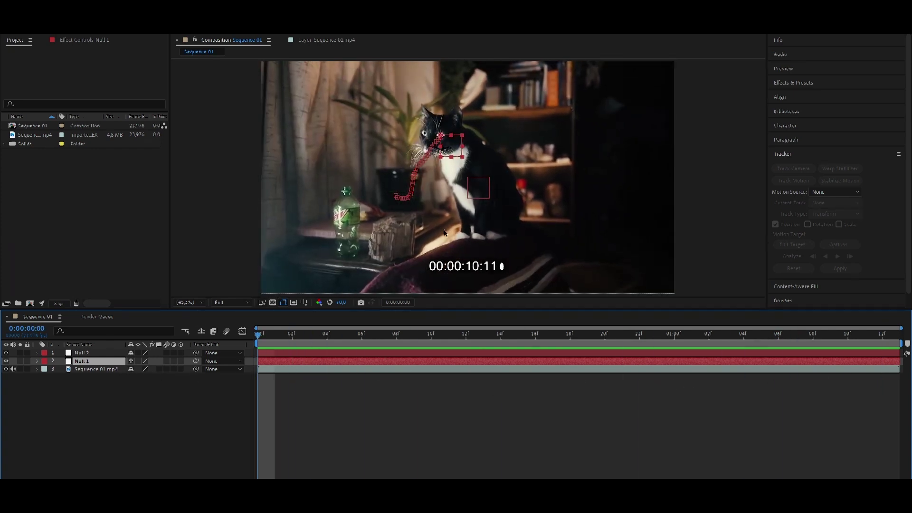
left_click(378, 274)
- Track the cat's other eye from the first frame forward to frame 10, with a wider search area
left_click(290, 370)
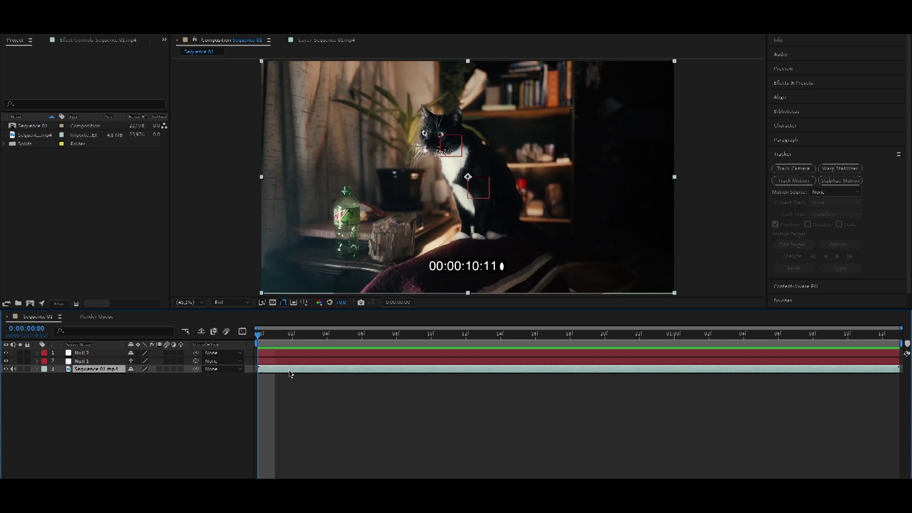
left_click(794, 181)
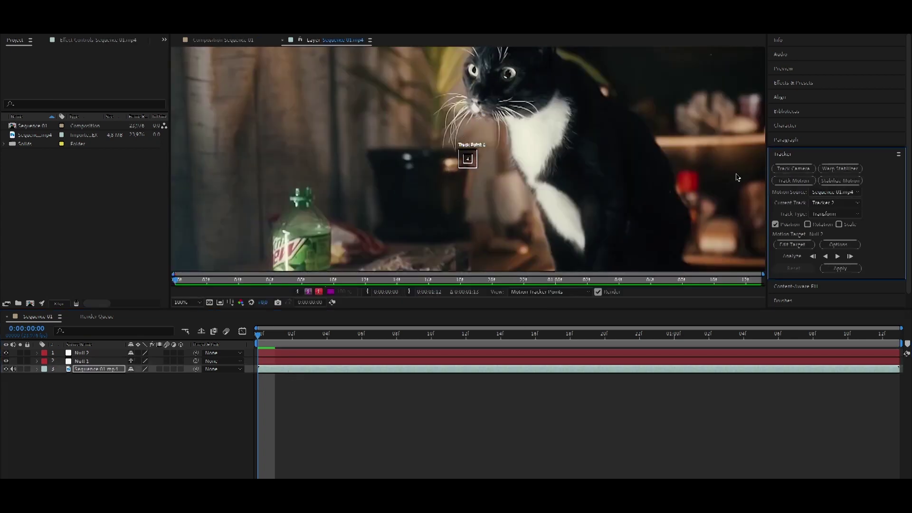
scroll(469, 159, "up", 1)
left_click_drag(484, 159, 466, 102)
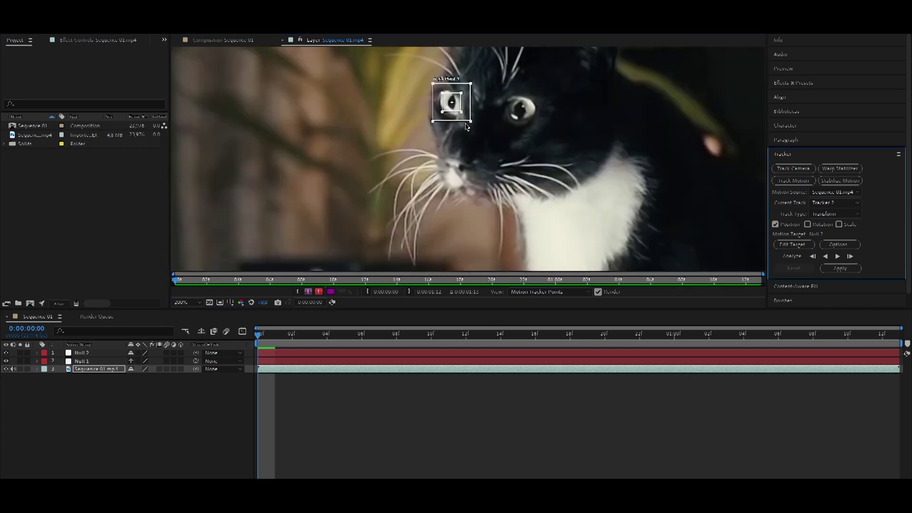
left_click_drag(471, 122, 502, 147)
mouse_move(394, 333)
left_mouse_down()
mouse_move(308, 339)
mouse_move(432, 344)
mouse_move(413, 353)
left_mouse_up()
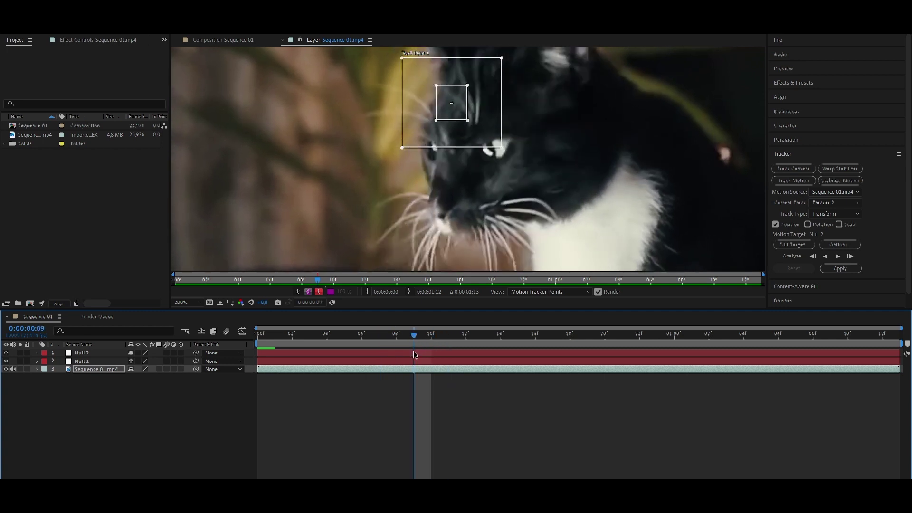
left_click_drag(414, 354, 416, 354)
key("Home")
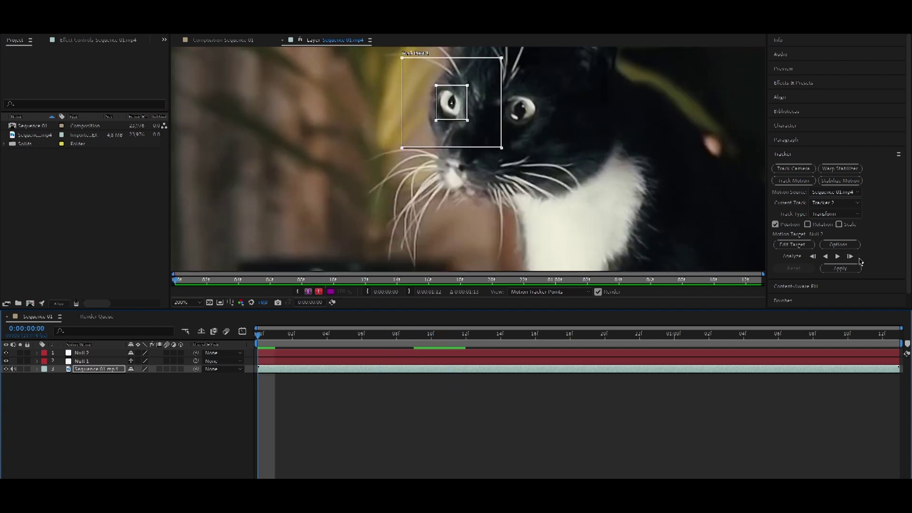
left_click(854, 257)
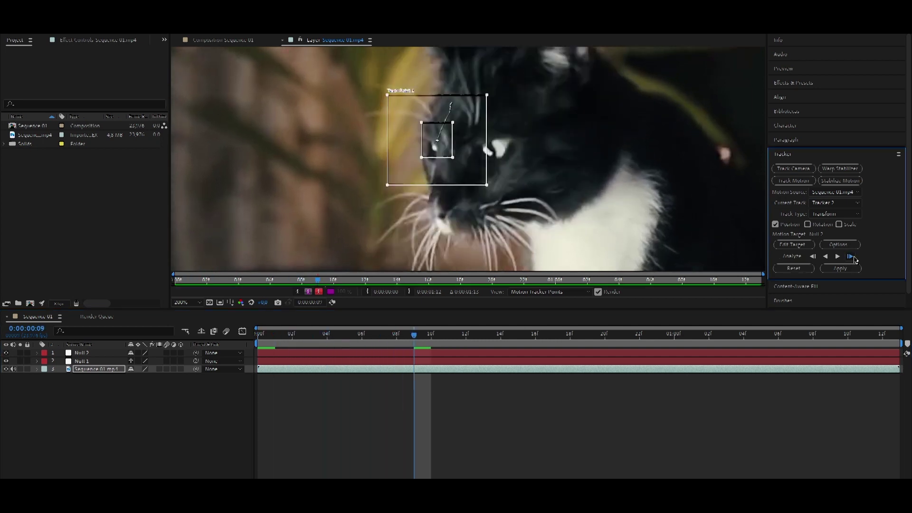
left_click(855, 259)
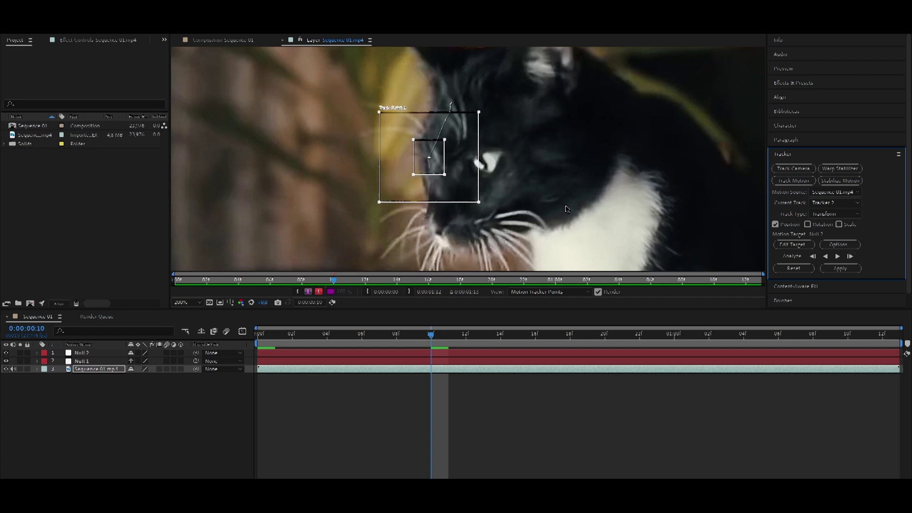
- Set Null 2 as the track target and apply the motion in X and Y
left_click(792, 244)
left_click(485, 238)
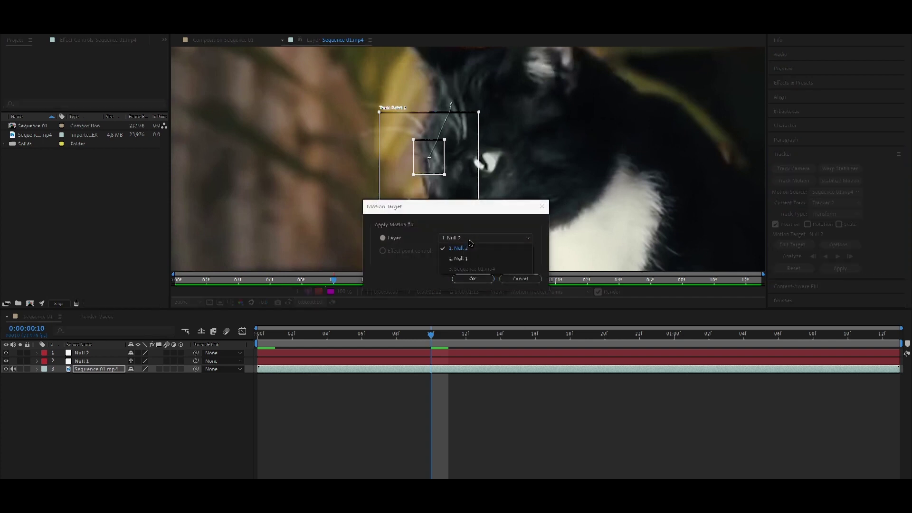
left_click(467, 252)
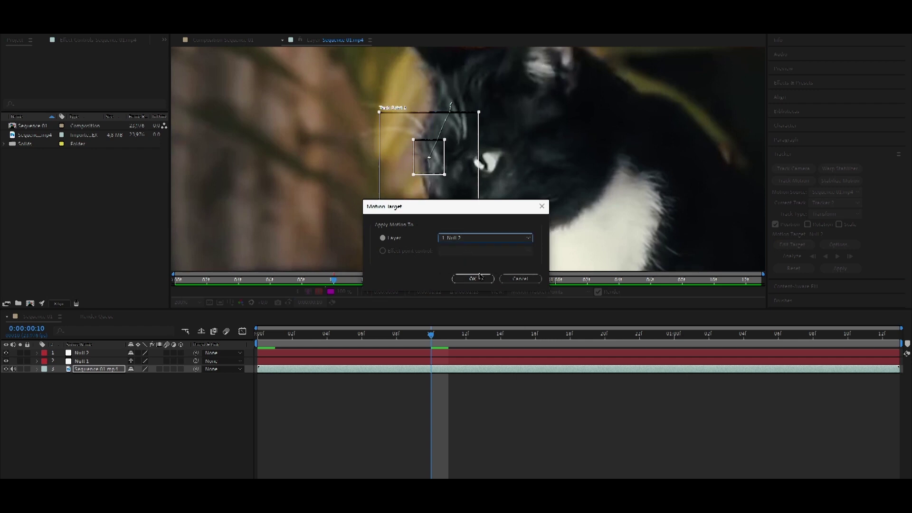
left_click(473, 279)
left_click(840, 269)
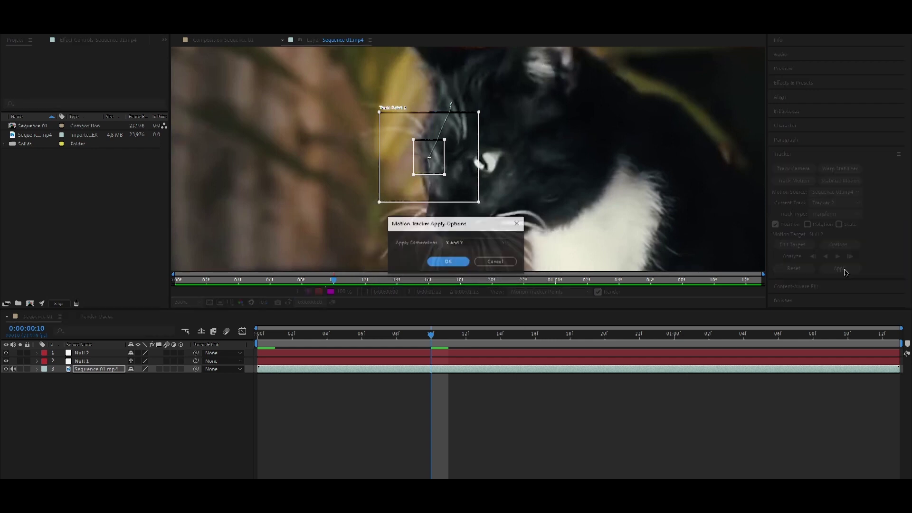
left_click(446, 261)
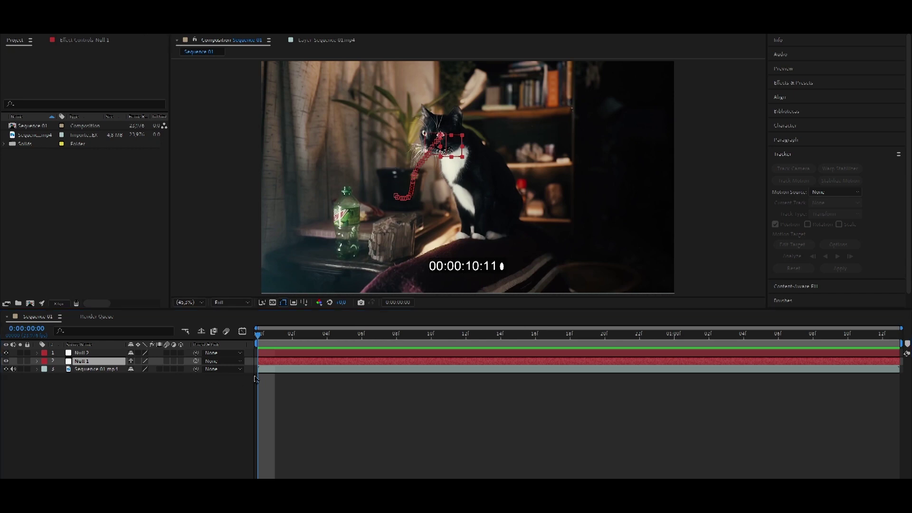
- Set the fill for new shapes to None
left_click(188, 416)
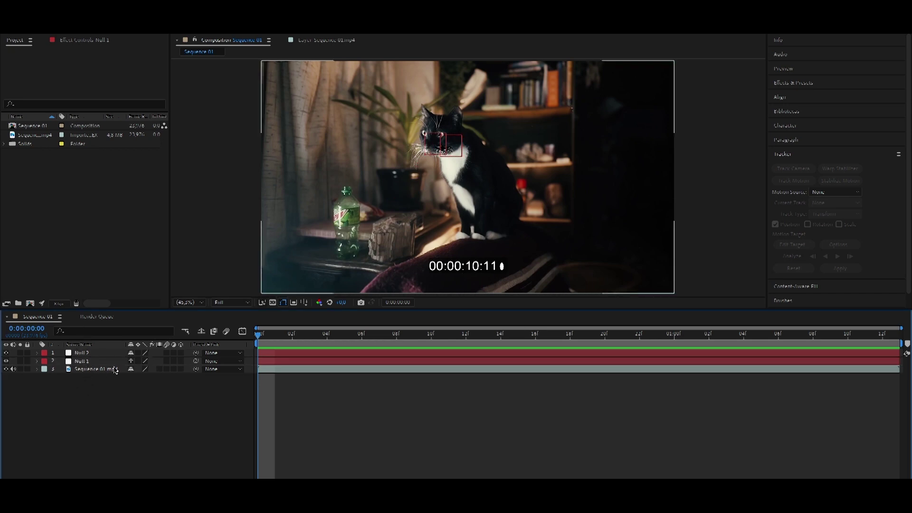
scroll(447, 189, "up", 1)
scroll(446, 188, "up", 1)
scroll(457, 181, "up", 1)
scroll(456, 181, "up", 2)
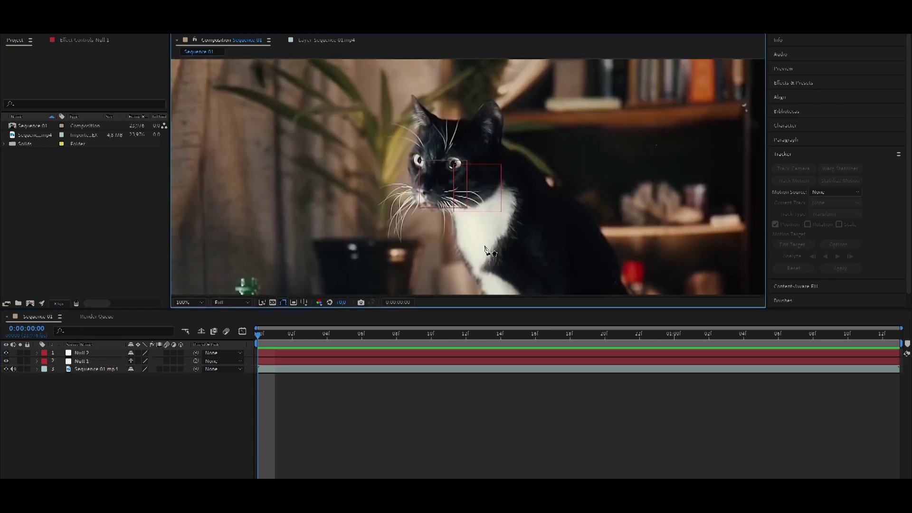
scroll(456, 181, "up", 1)
scroll(380, 213, "up", 1)
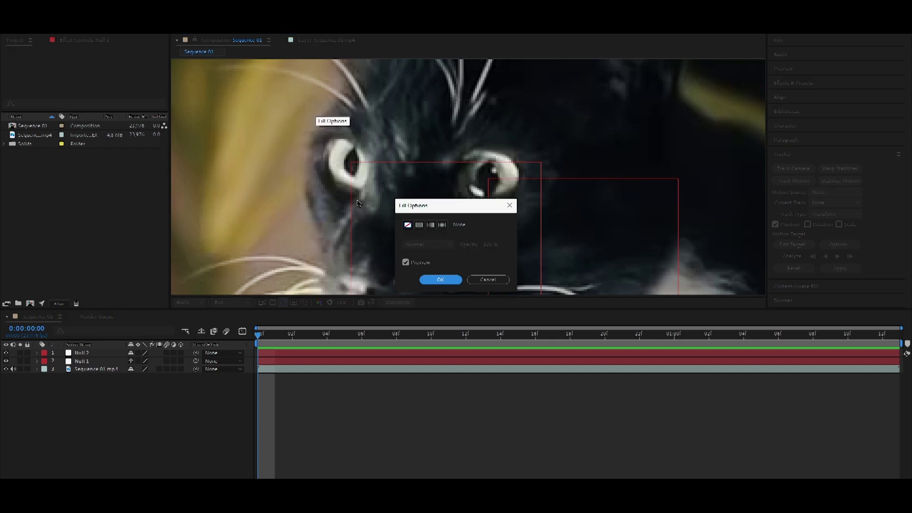
left_click(440, 280)
- Give new shapes a solid light blue 32ADFF stroke and start a pen path on the right eye
left_click(295, 27)
left_click(419, 225)
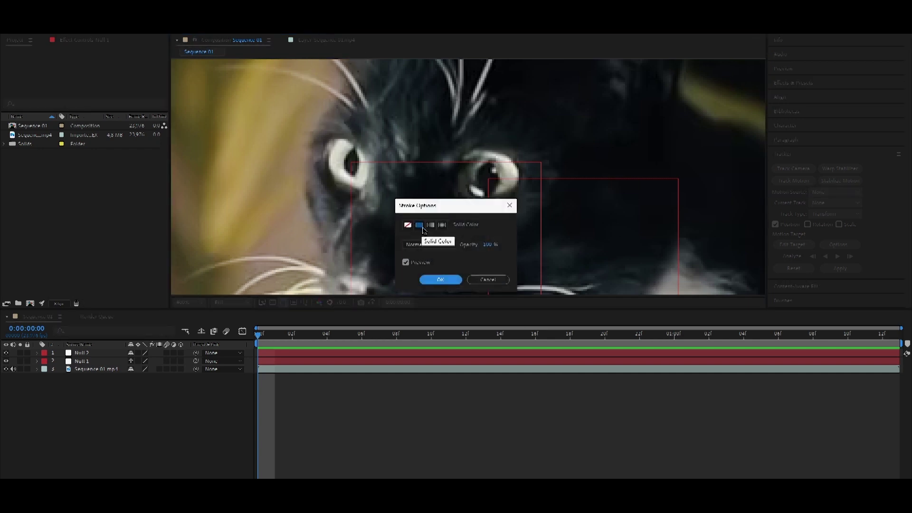
left_click(440, 279)
left_click(641, 298)
type("22")
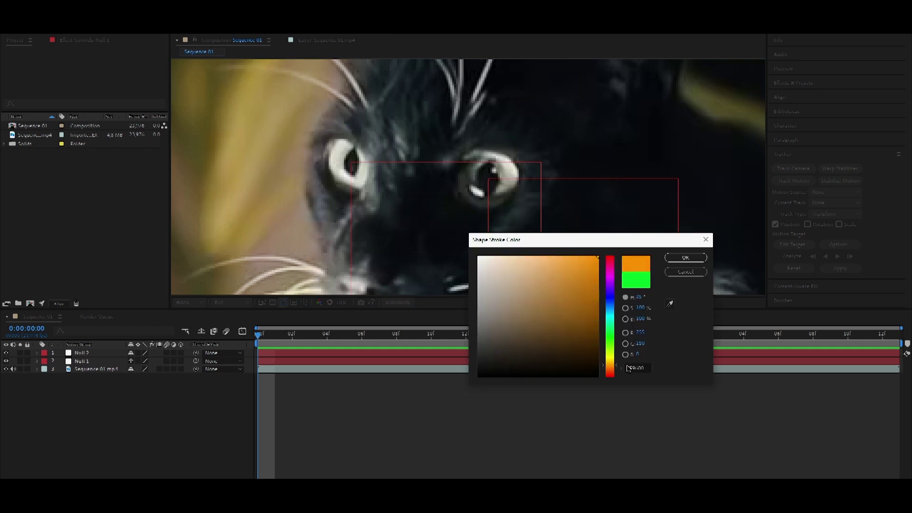
type("2")
left_click_drag(646, 304, 625, 314)
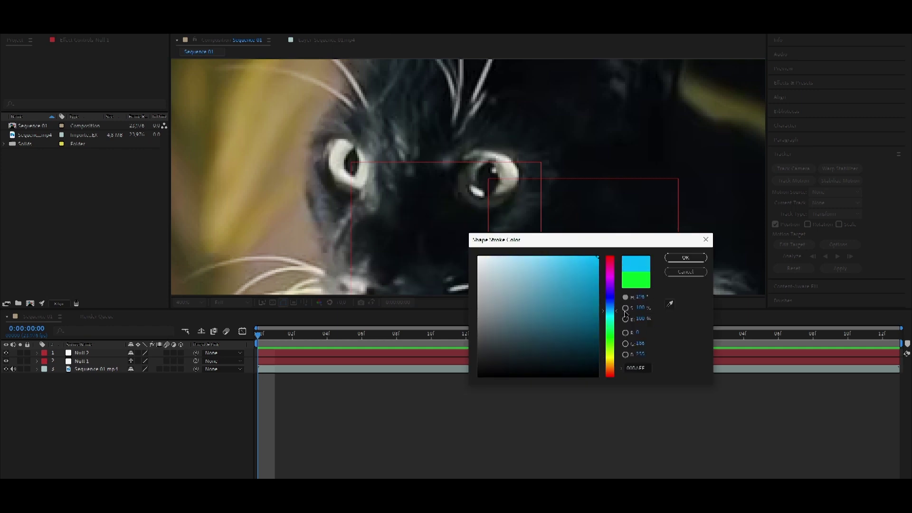
left_click_drag(578, 264, 575, 236)
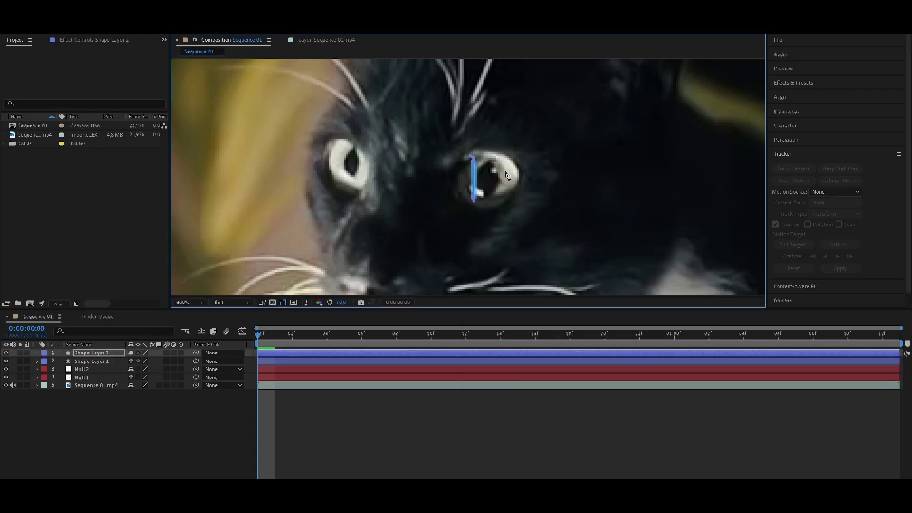
left_click(510, 170)
- Add a curved point to finish the right-eye path, then draw a blue curl over the left eye
left_click_drag(492, 174, 493, 203)
key("F2")
left_click(337, 147)
mouse_move(343, 174)
left_mouse_down()
mouse_move(359, 185)
mouse_move(345, 159)
left_mouse_up()
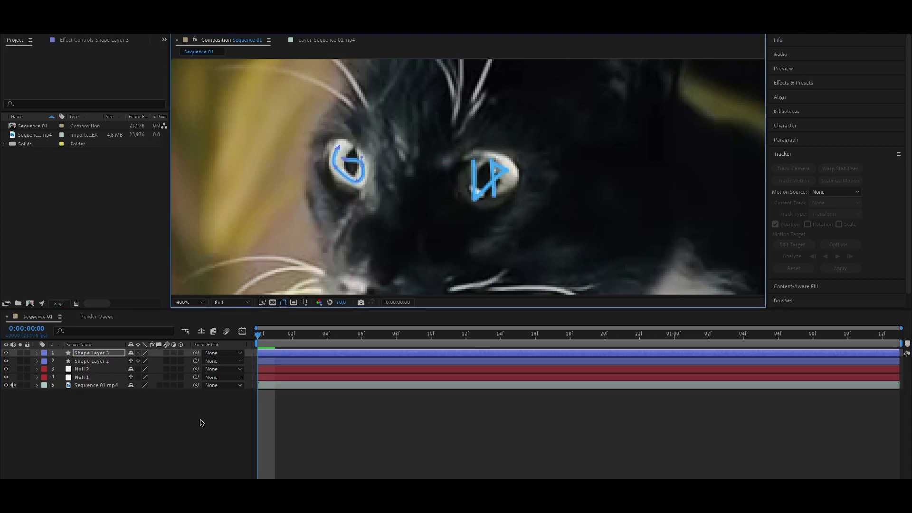
left_click(141, 416)
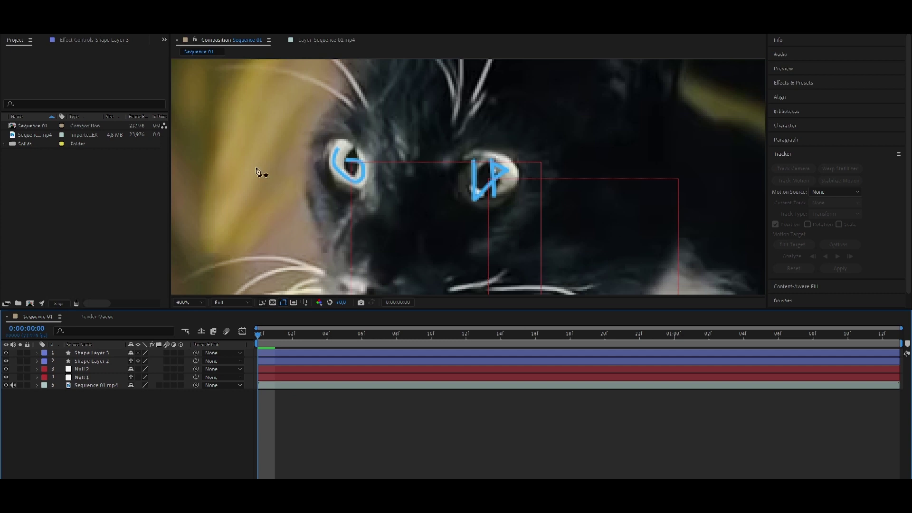
- Pick-whip Shape Layer 2 to Null 1 and Shape Layer 1 to Null 2 as parents
key("comma")
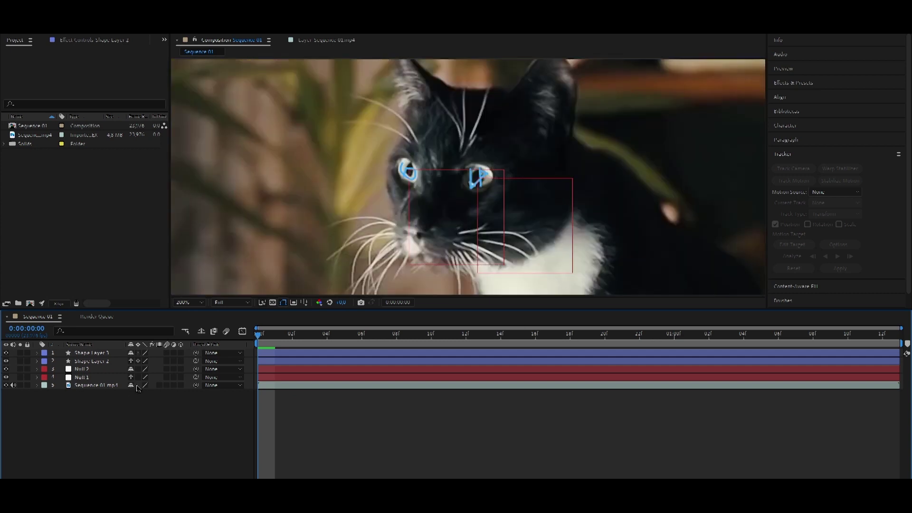
left_click(100, 363)
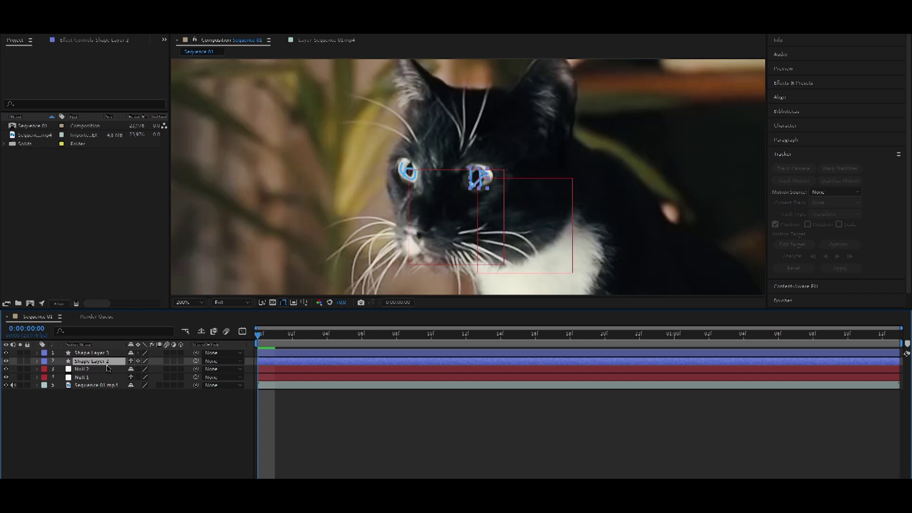
left_click_drag(195, 361, 93, 381)
left_click(111, 354)
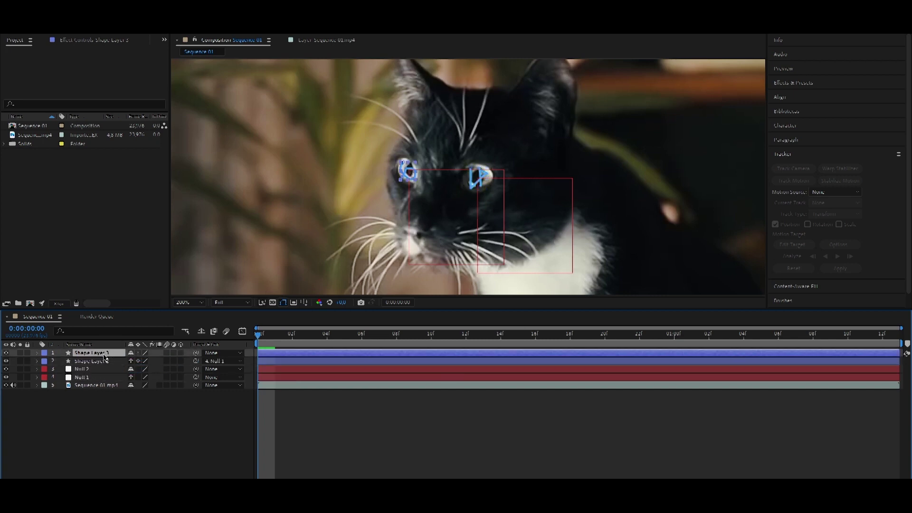
left_click_drag(195, 353, 95, 374)
mouse_move(264, 338)
left_mouse_down()
mouse_move(366, 343)
mouse_move(375, 389)
mouse_move(326, 389)
left_mouse_up()
left_click(109, 364)
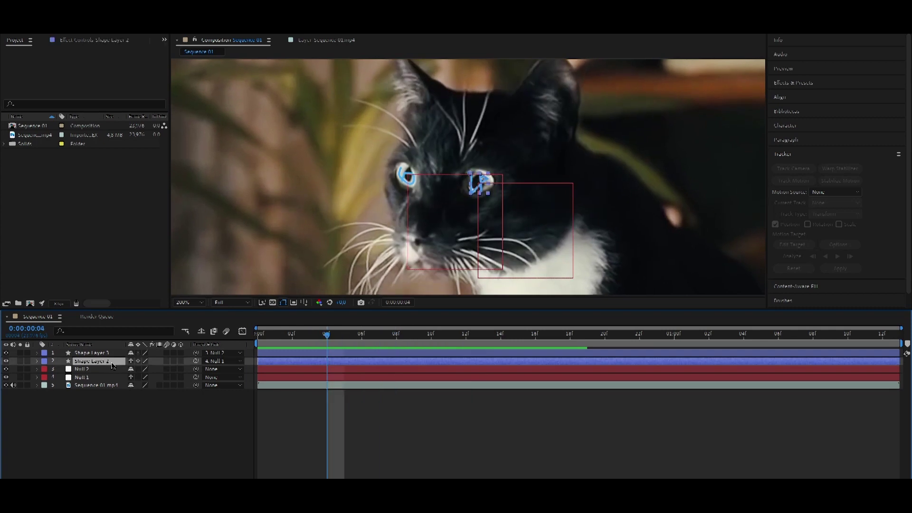
key("ctrl+space")
- Apply Deep Glow to Shape Layer 2, raise its radius, and preview the glowing eye
type("deep")
key("Return")
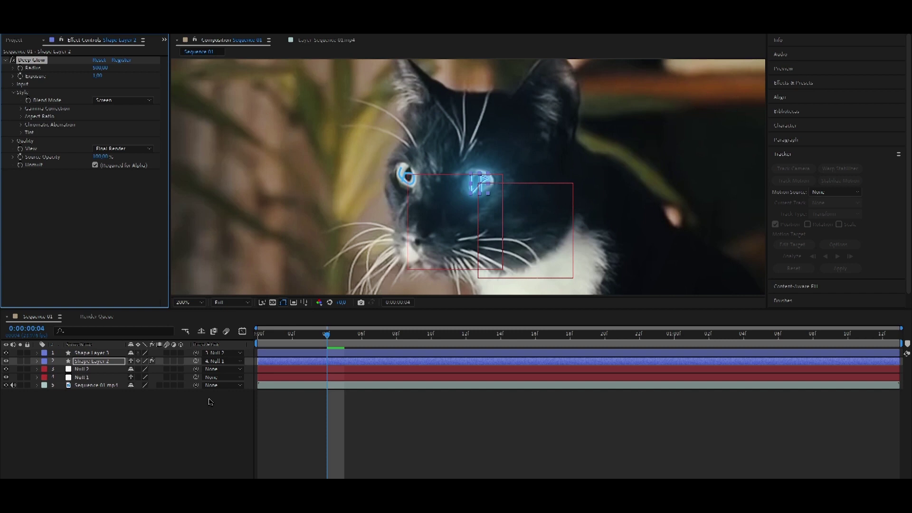
left_click(181, 411)
left_click_drag(100, 68, 183, 73)
left_click(13, 84)
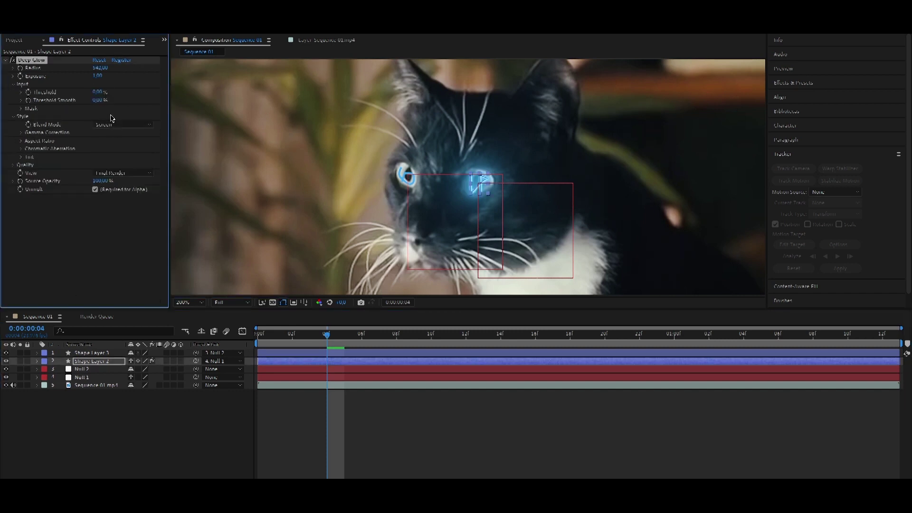
key("Return")
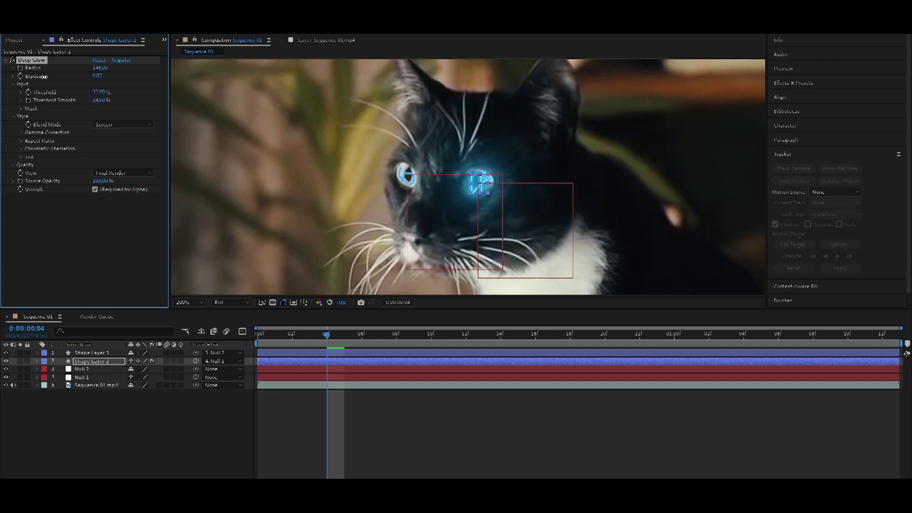
left_click_drag(38, 77, 204, 80)
left_click(107, 399)
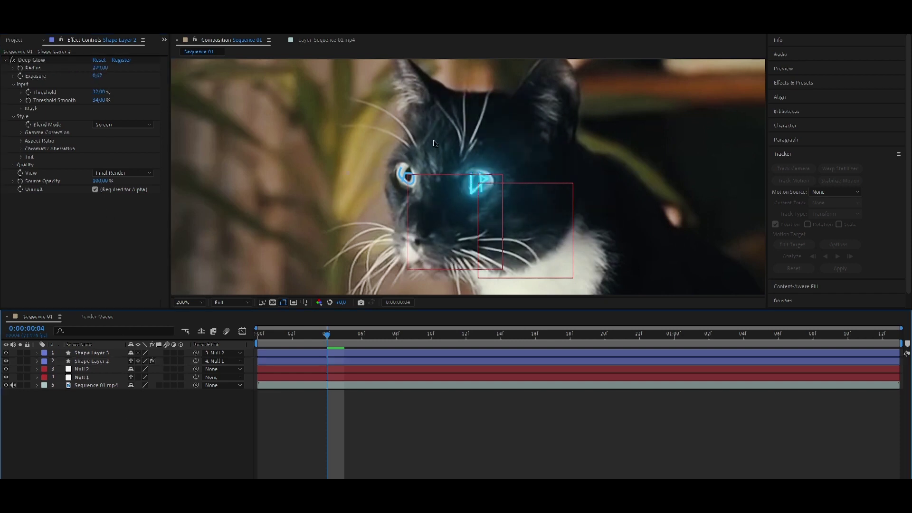
key("space")
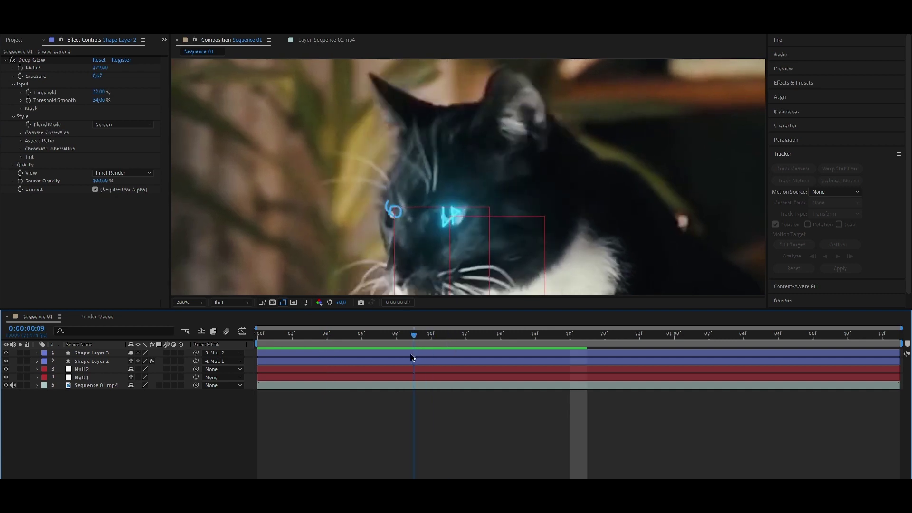
- Split the left-eye shape at frame 9, delete the later part, and apply Deep Glow
left_click(421, 355)
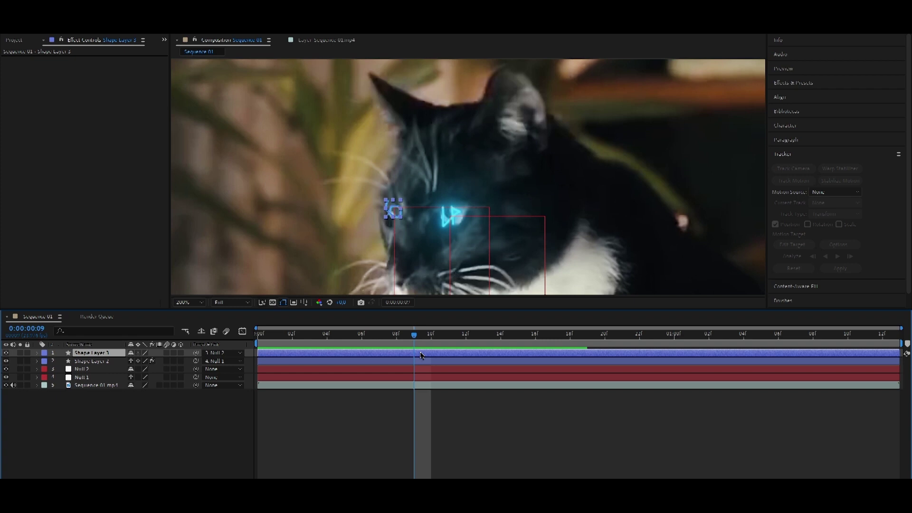
key("ctrl+shift+d")
key("Delete")
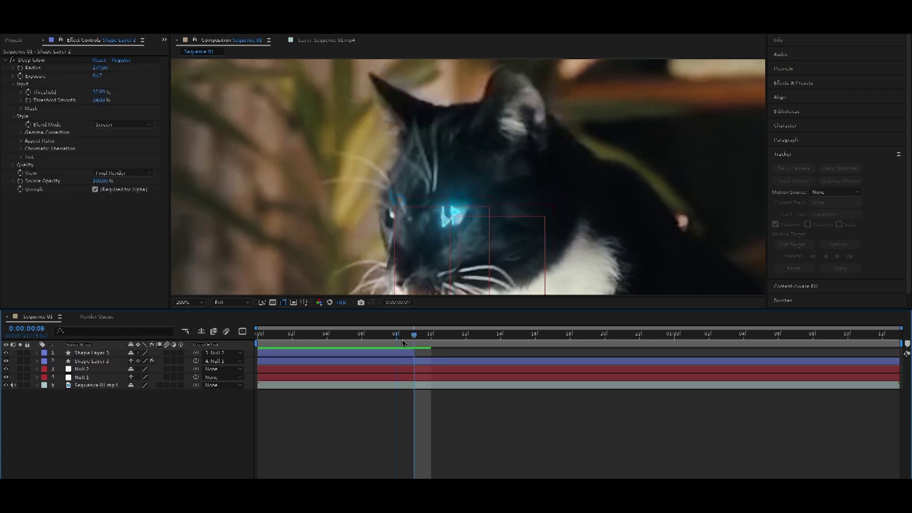
left_click_drag(409, 343, 327, 343)
key("ctrl+space")
type("deep")
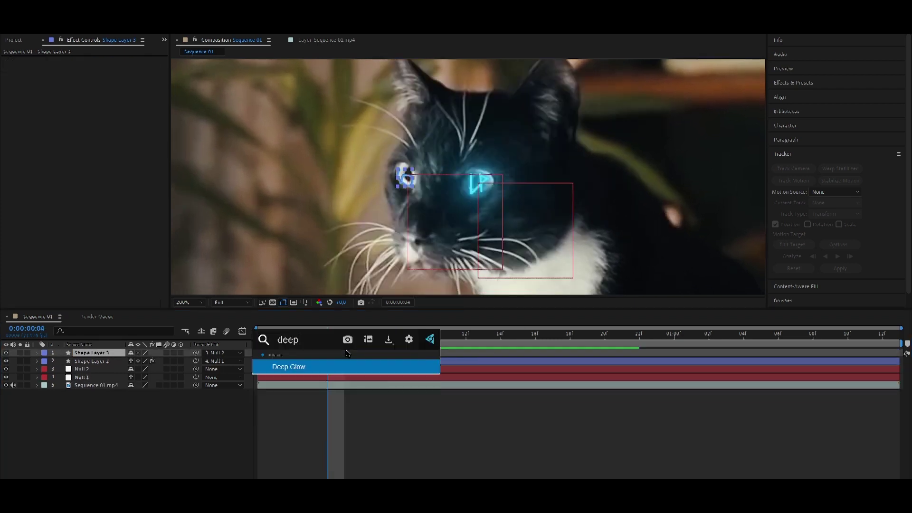
key("Return")
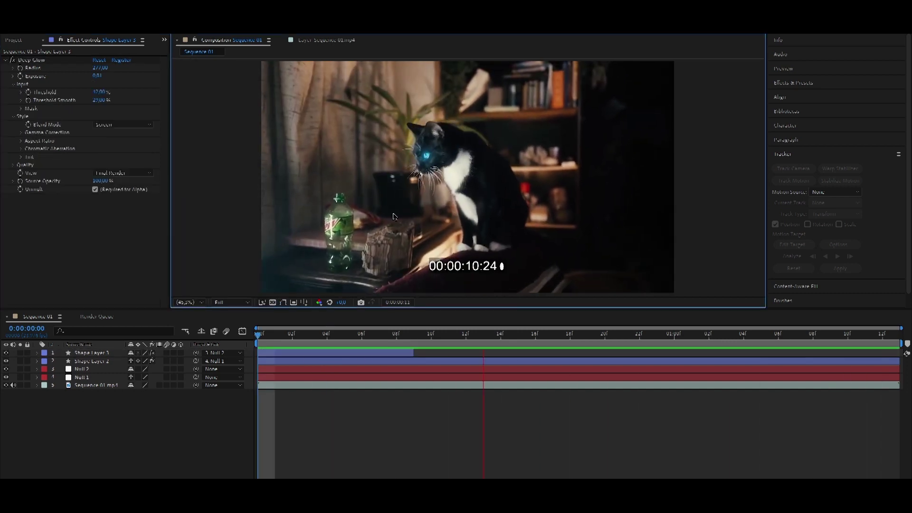
left_click_drag(281, 338, 381, 341)
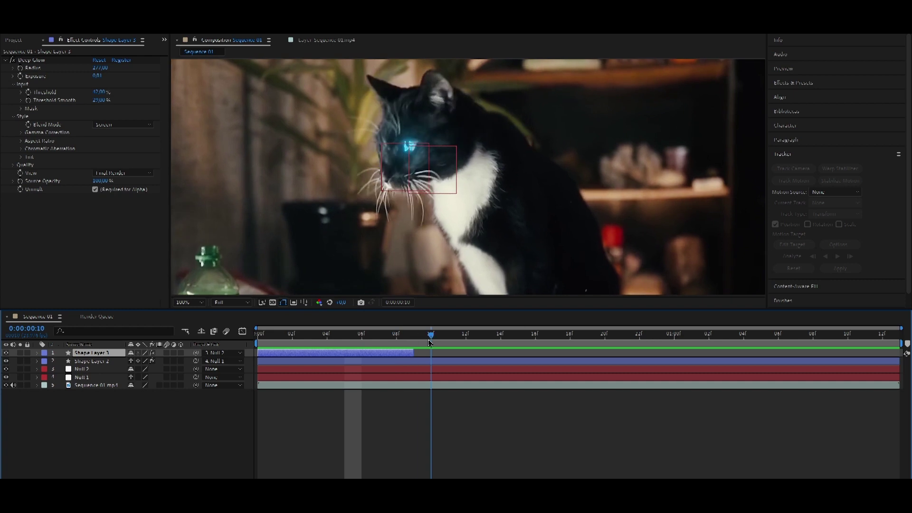
- Keyframe the left-eye shape to shrink from full size at frame 8 to 0% at frame 9
left_click_drag(380, 341, 391, 354)
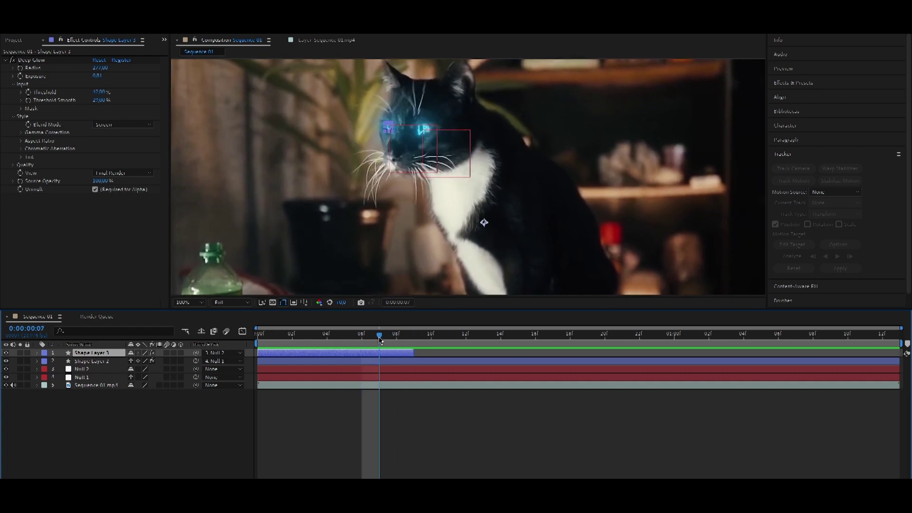
key("t")
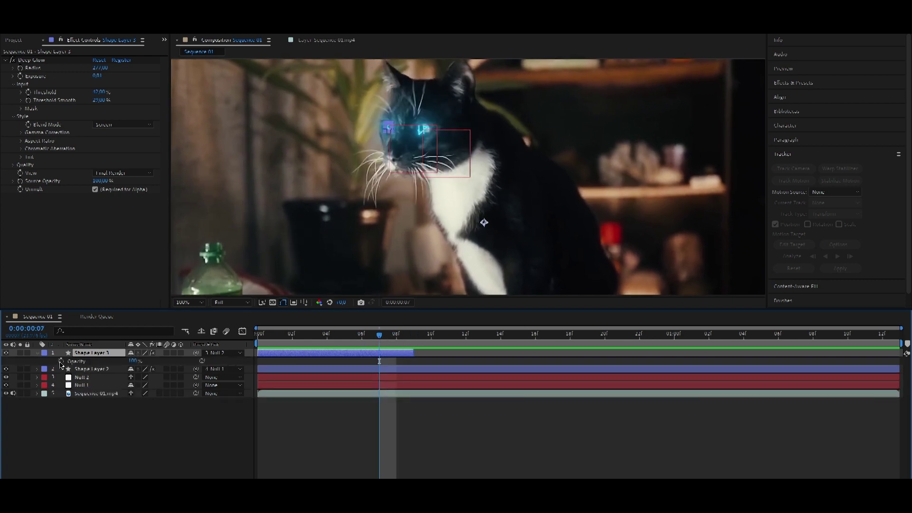
left_click(61, 362)
key("Page_Down")
key("Page_Down")
left_click_drag(135, 361, 109, 361)
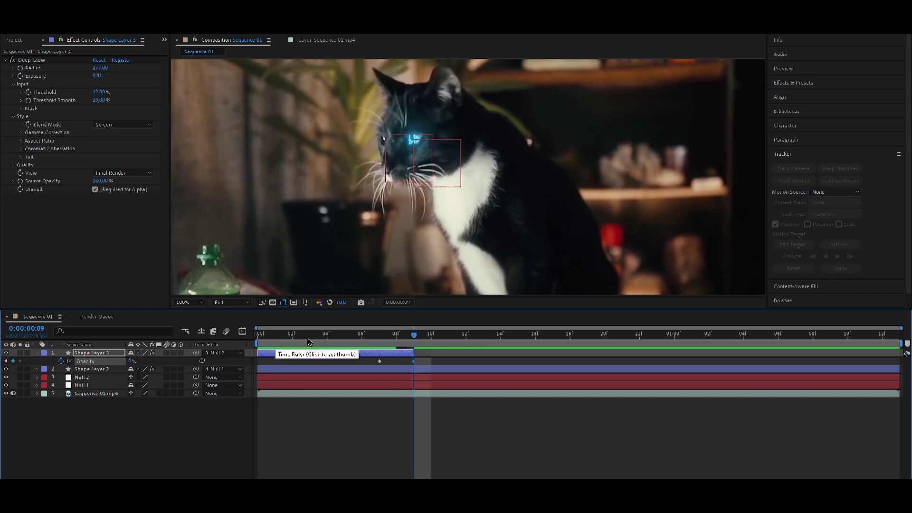
left_click_drag(308, 342, 387, 354)
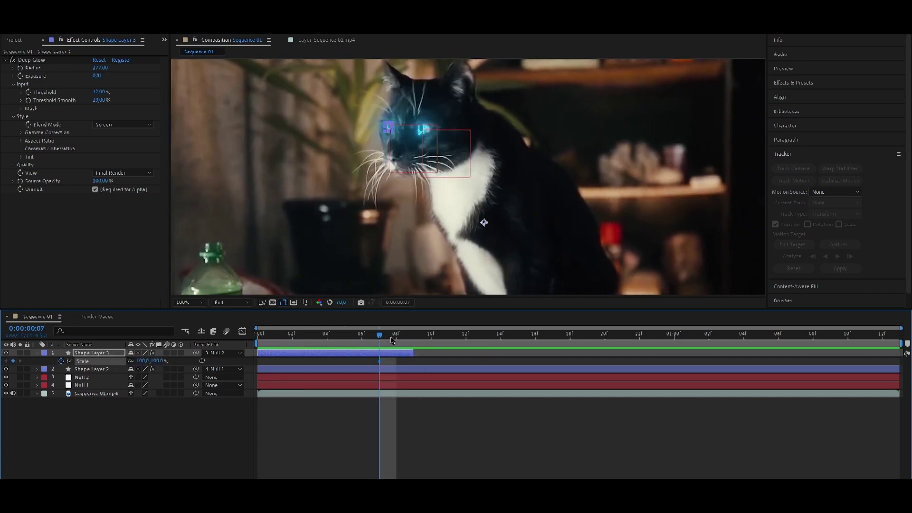
key("Page_Down")
key("Page_Down")
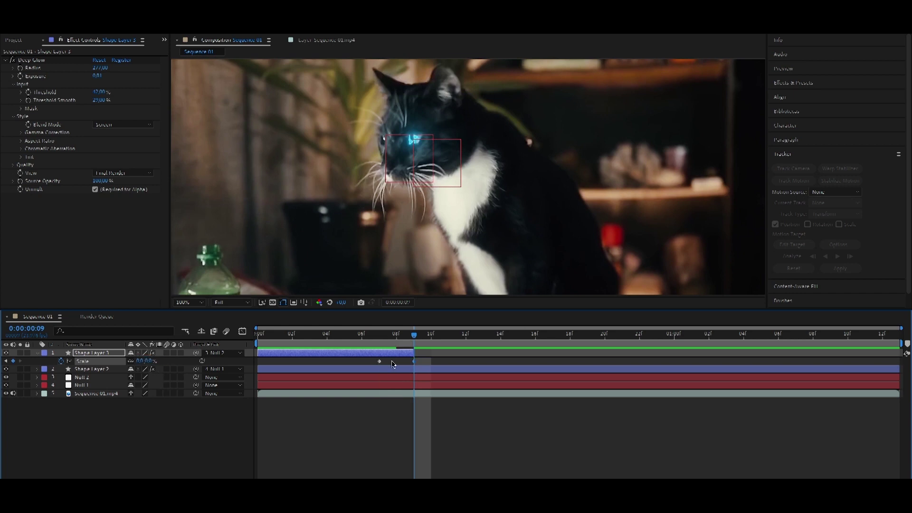
left_click_drag(379, 361, 397, 361)
key("space")
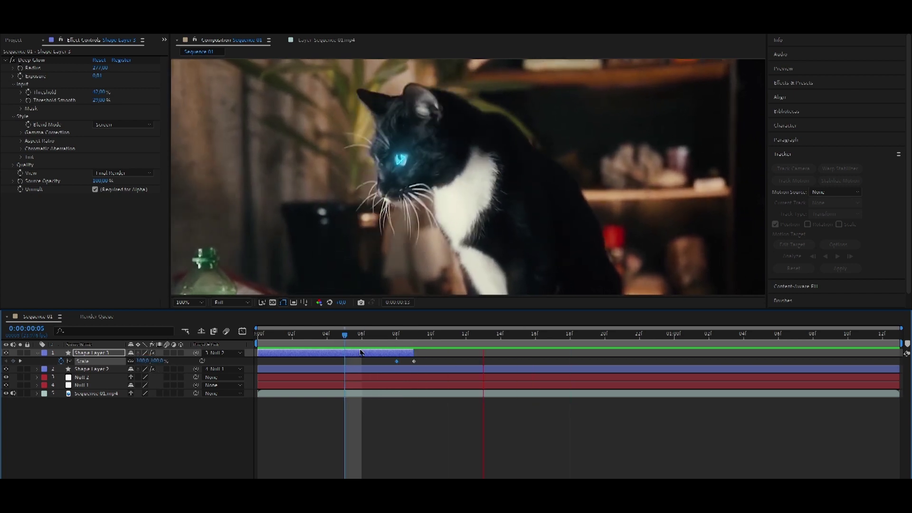
- Preview the left-eye shape shrinking away around frames 6–9
left_click(362, 337)
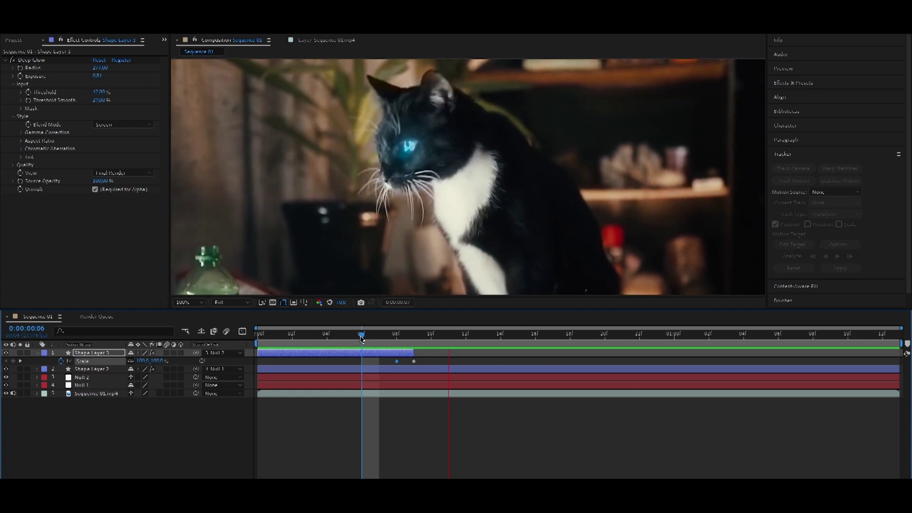
left_click(367, 341)
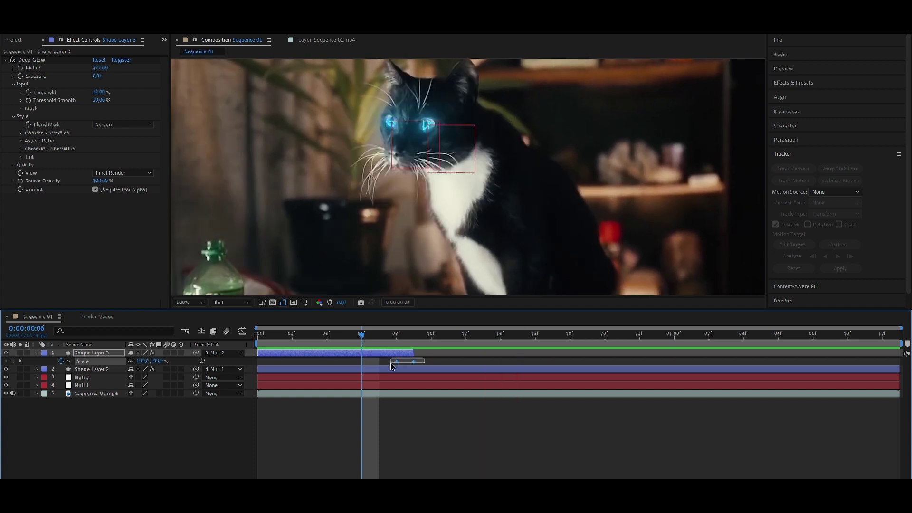
left_click(371, 345)
left_click(217, 446)
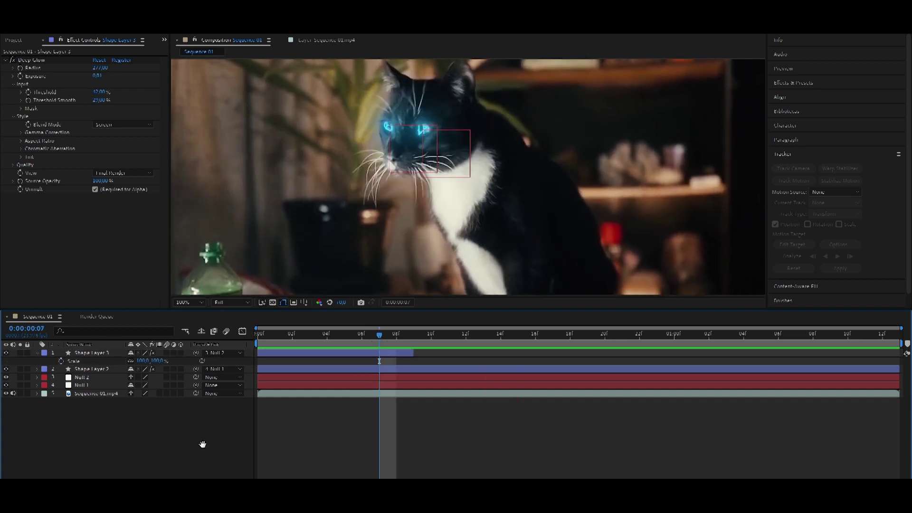
key("space")
left_click(362, 338)
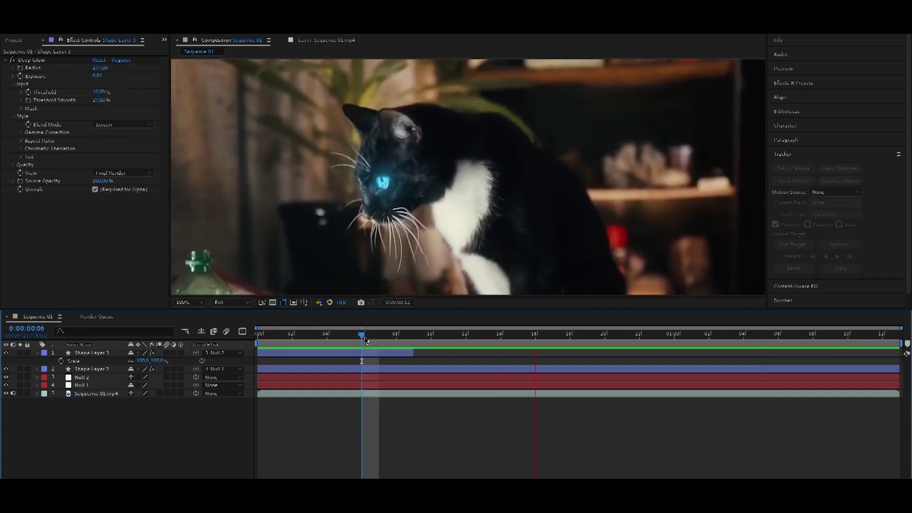
left_click(366, 340)
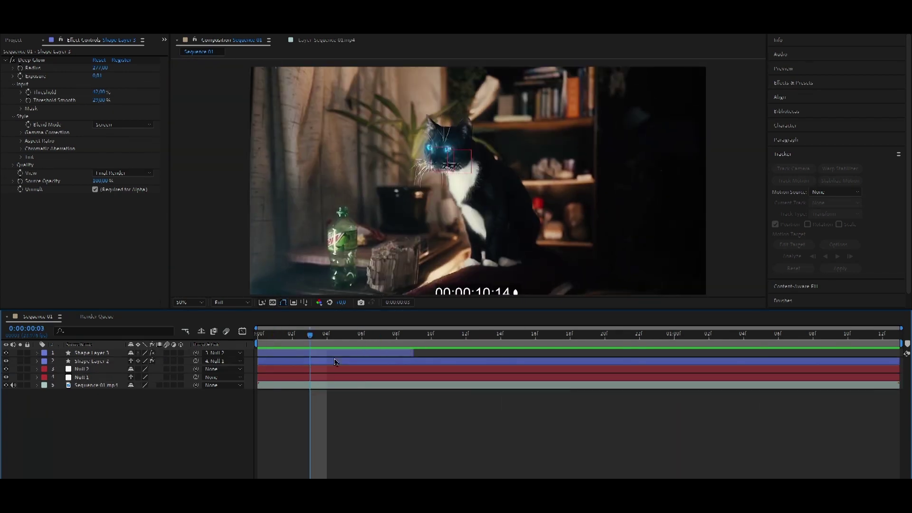
- Apply S_Flicker to the right-eye Shape Layer 2 and lower its Amplitude to 0.14
left_click(335, 362)
key("ctrl+space")
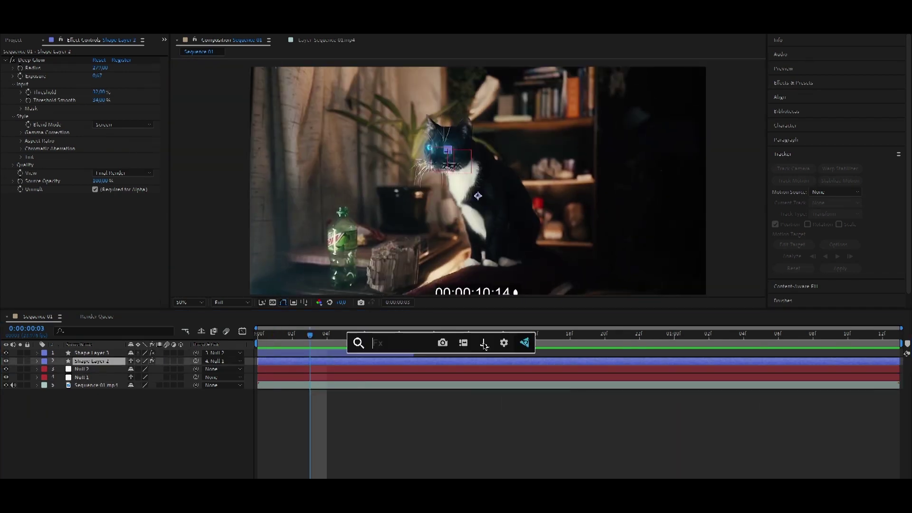
type("fl")
key("Down")
key("Down")
key("Down")
key("Return")
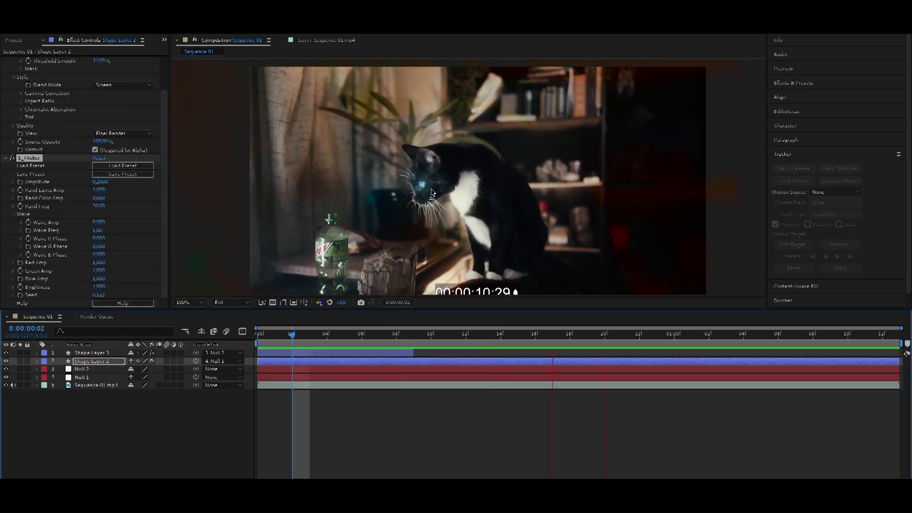
scroll(416, 209, "up", 2)
mouse_move(100, 182)
left_mouse_down()
mouse_move(74, 188)
mouse_move(143, 185)
left_mouse_up()
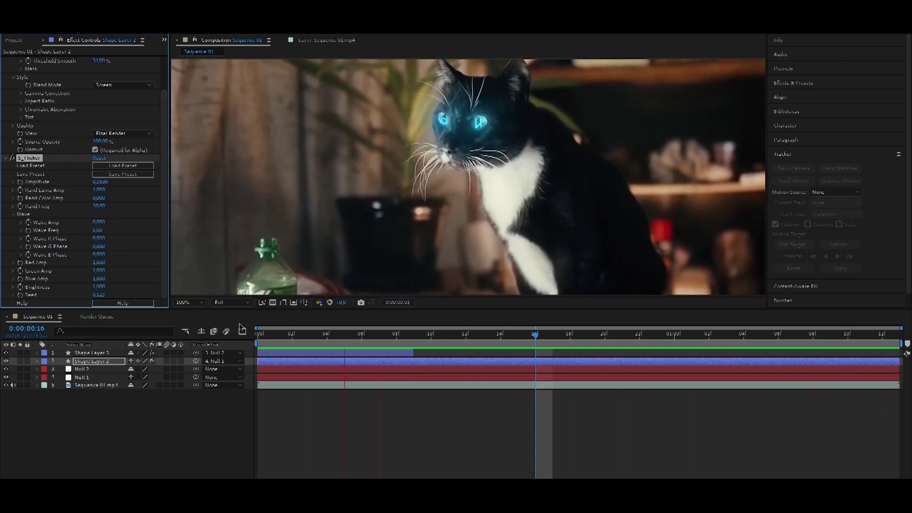
left_click(365, 354)
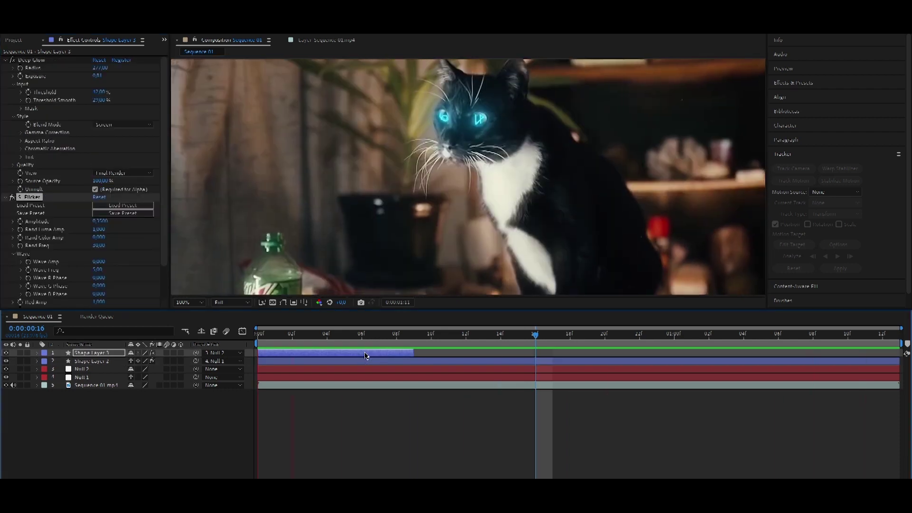
- Stop the preview and return to the composition's first frame
left_click(307, 337)
key("Home")
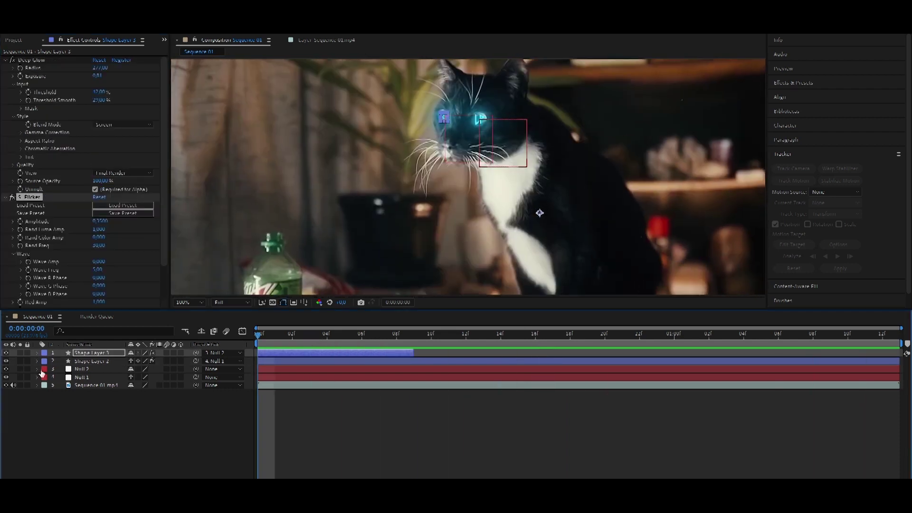